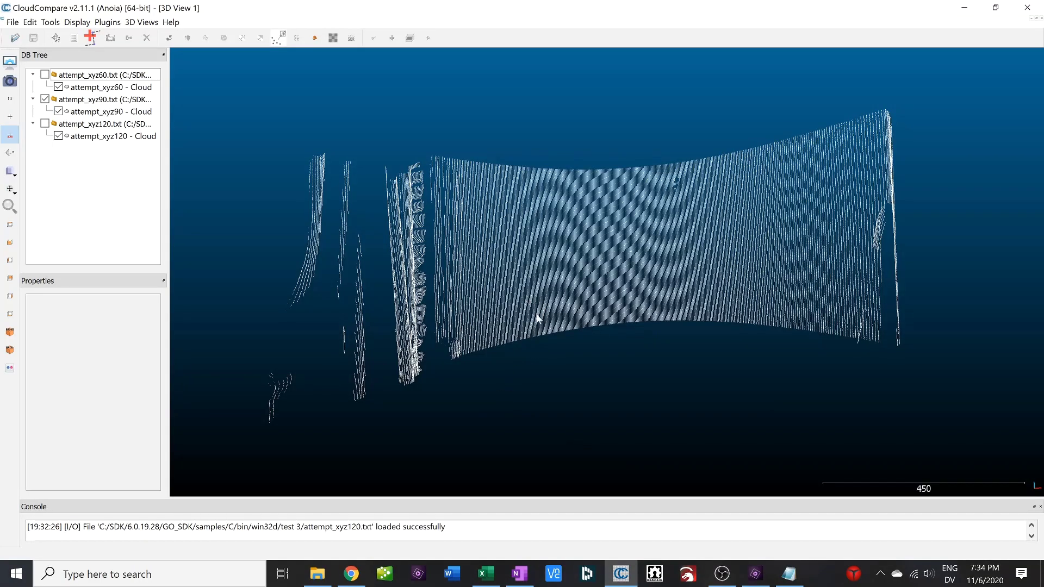
Show the attempt_xyz60 and attempt_xyz120 clouds together with attempt_xyz90 and examine how the three scans overlap
left_click(45, 74)
left_click(45, 124)
left_click_drag(445, 252, 512, 223)
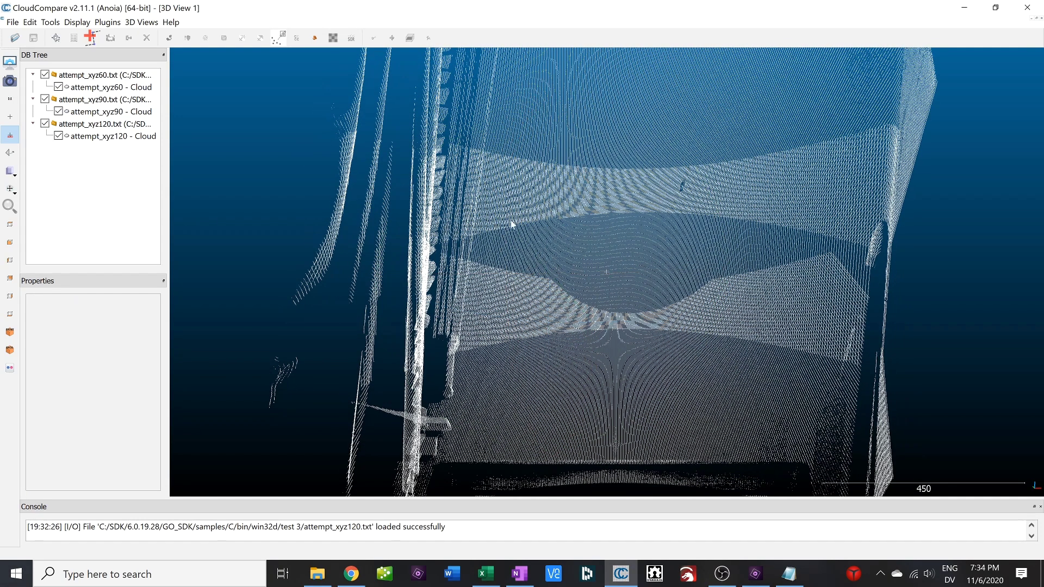
left_click_drag(369, 248, 448, 284)
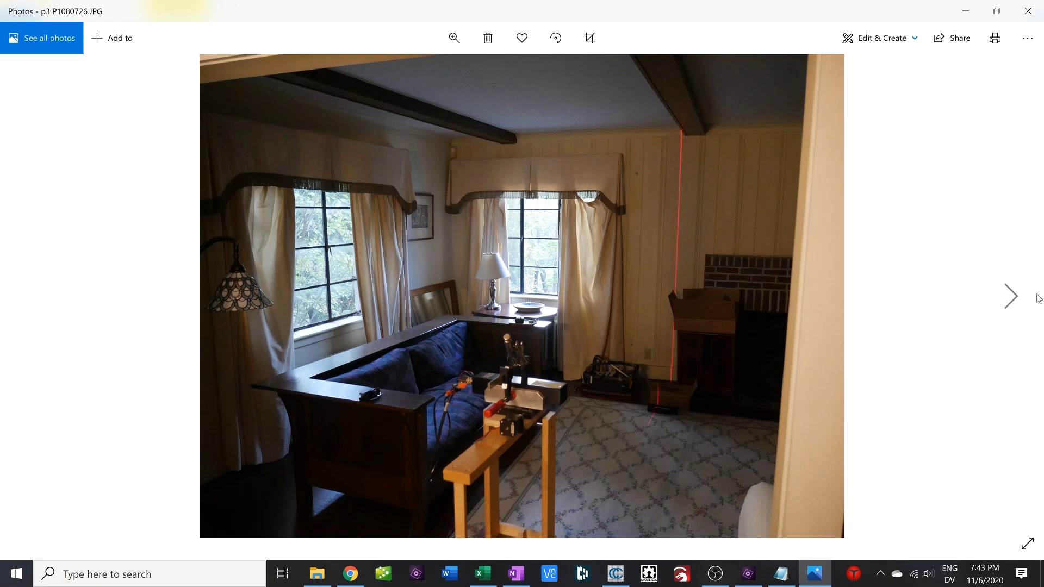
In Photos, browse the scanner setup pictures from p3 P1080726.JPG through to the video p3 P1080739.MP4
left_click(1021, 299)
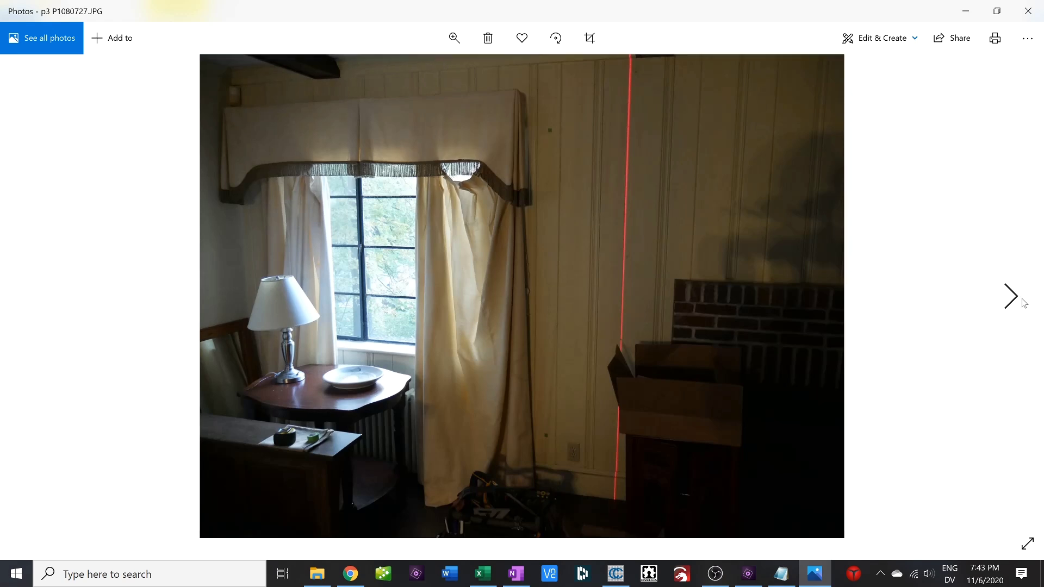
left_click(1019, 303)
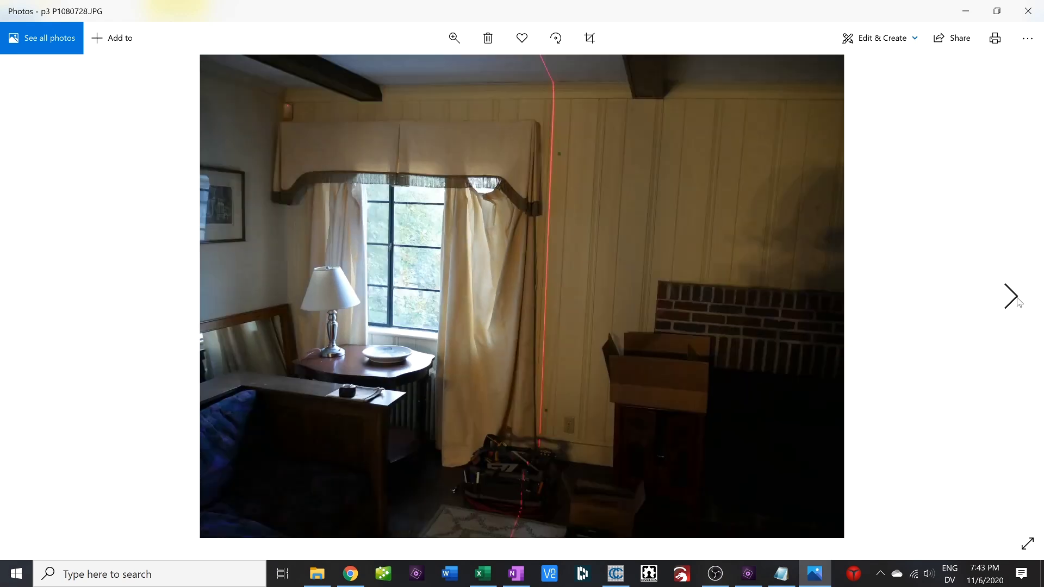
left_click(1012, 302)
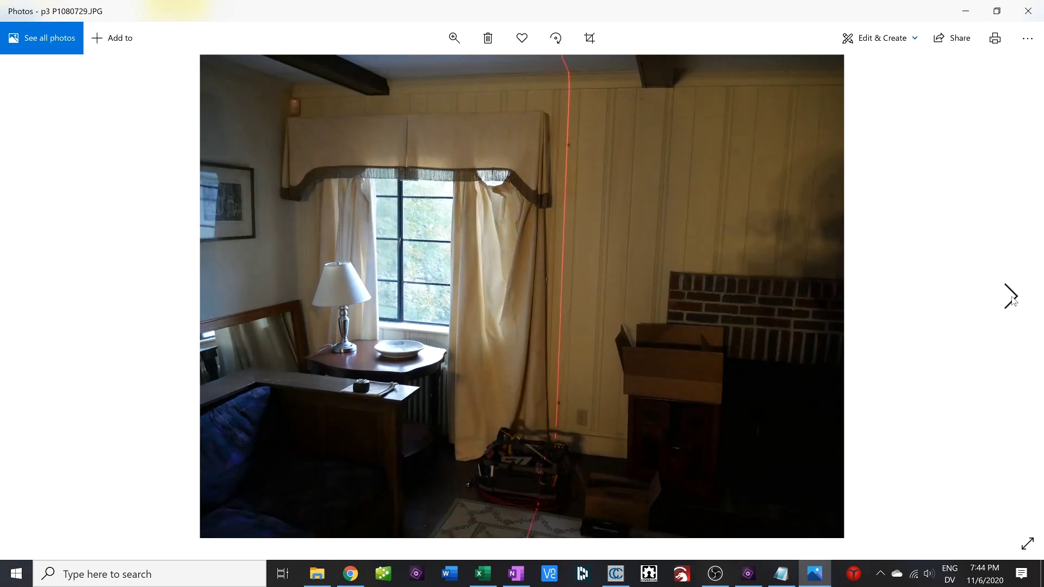
left_click(1012, 300)
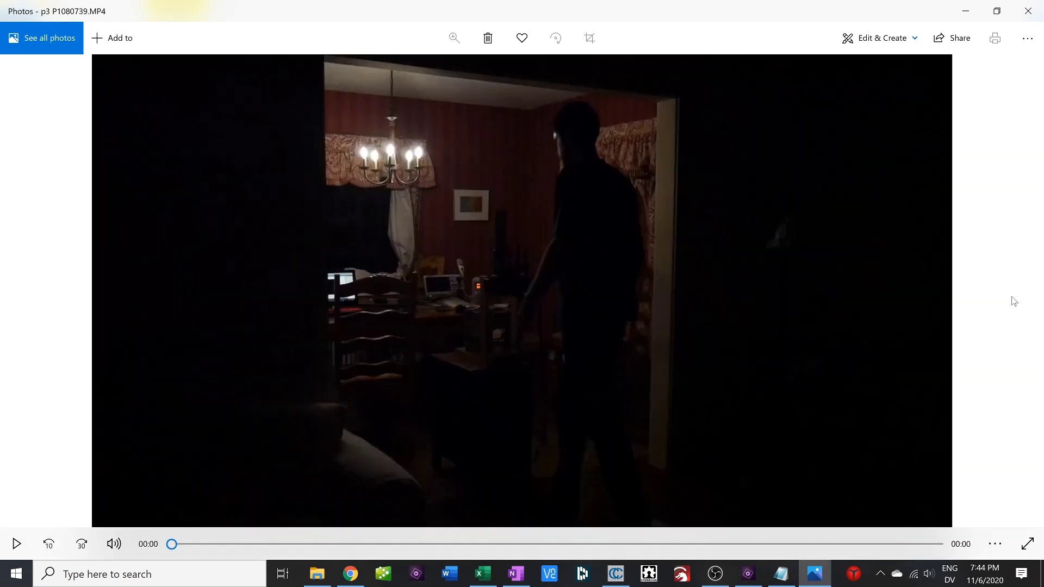
left_click(1007, 301)
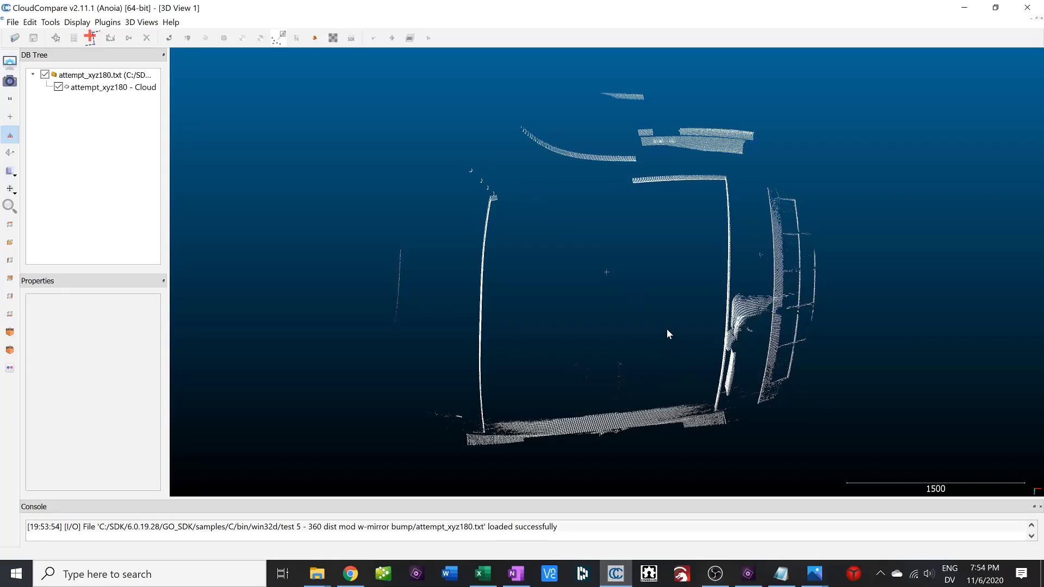
In CloudCompare, examine the attempt_xyz180 cloud from the mirror-bump test from several angles, including a close view of the doorway's side edges
left_click_drag(680, 372, 717, 218)
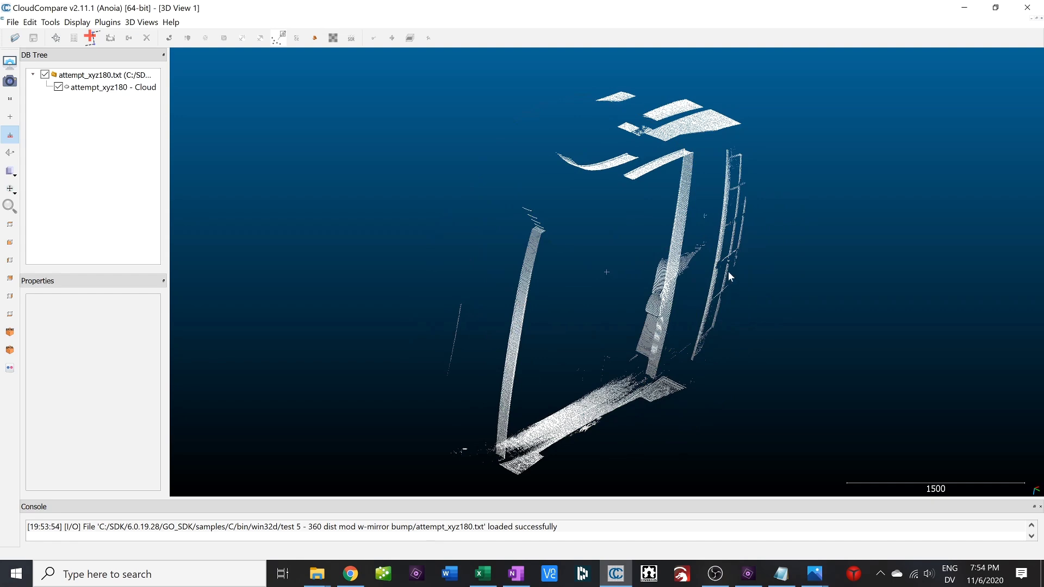
left_click_drag(662, 299, 554, 329)
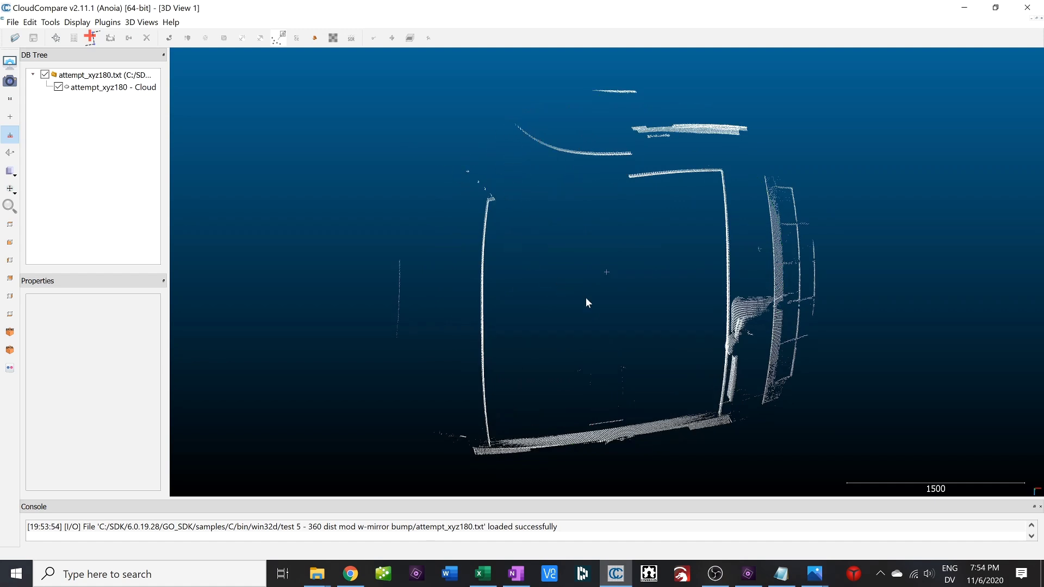
left_click_drag(587, 357, 641, 275)
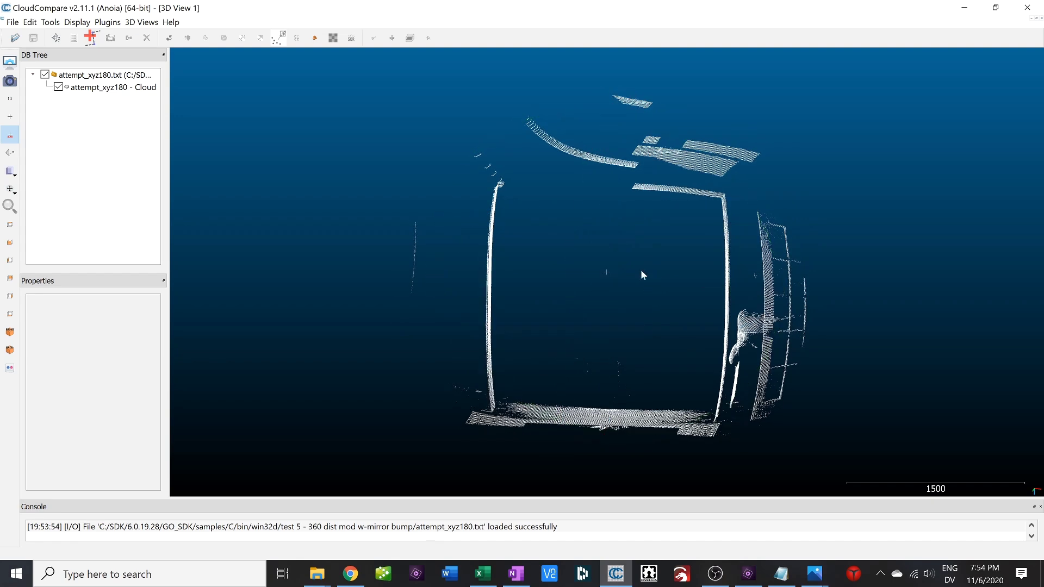
left_click_drag(744, 281, 584, 261)
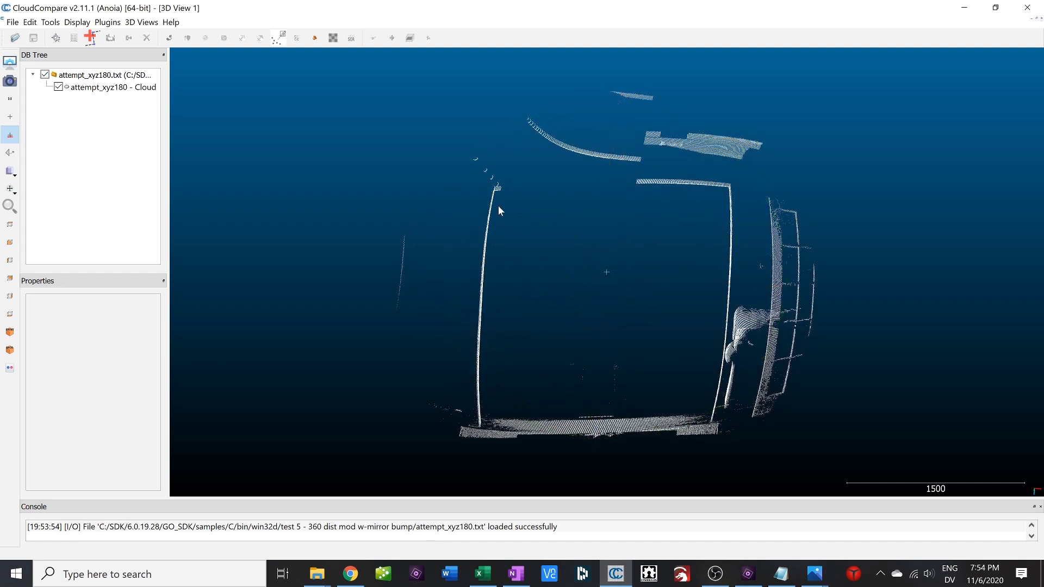
left_click_drag(687, 285, 676, 258)
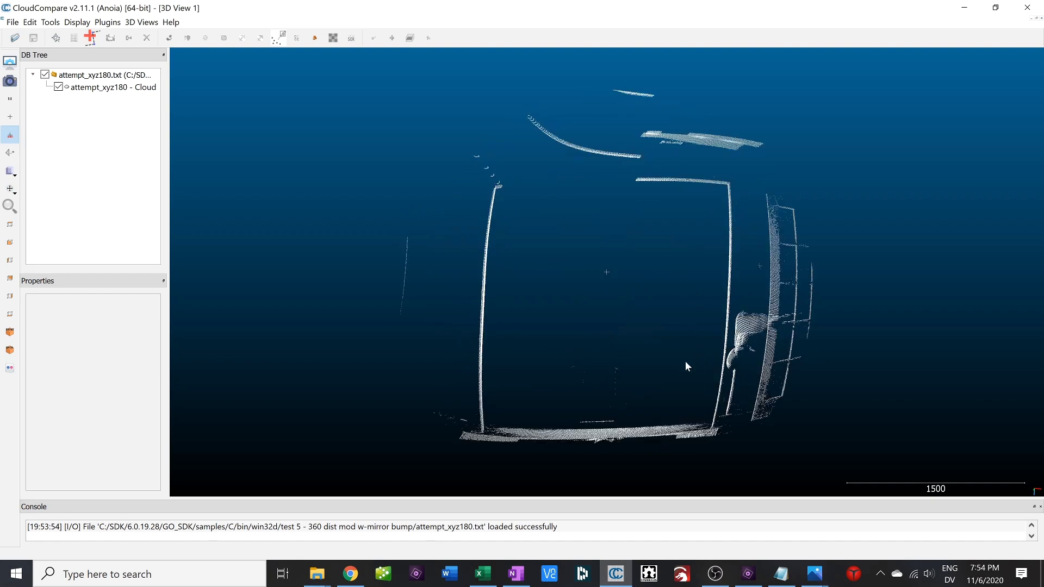
left_click_drag(601, 347, 500, 360)
scroll(500, 360, "up", 5)
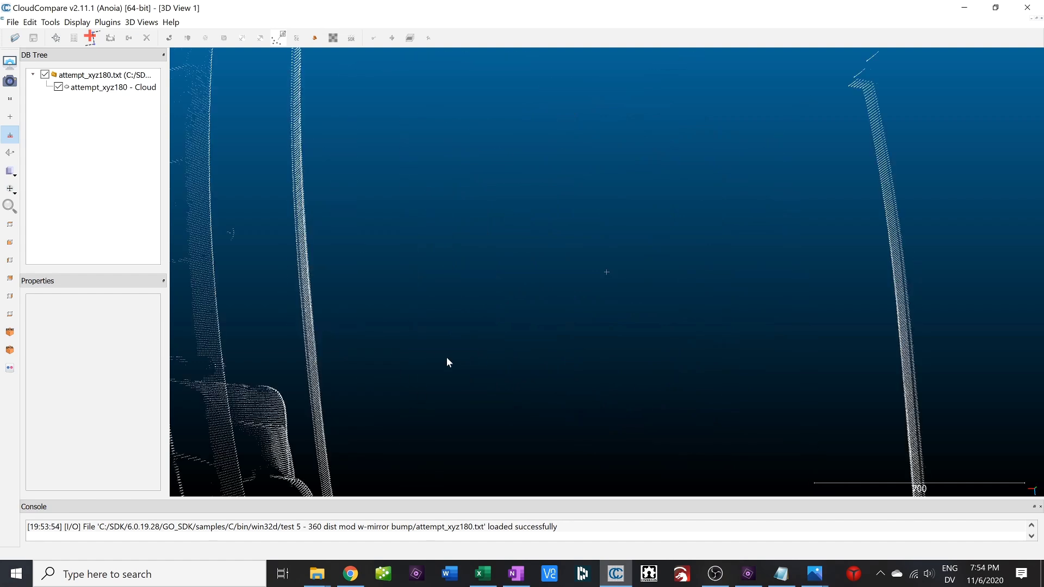
left_click_drag(306, 414, 410, 337)
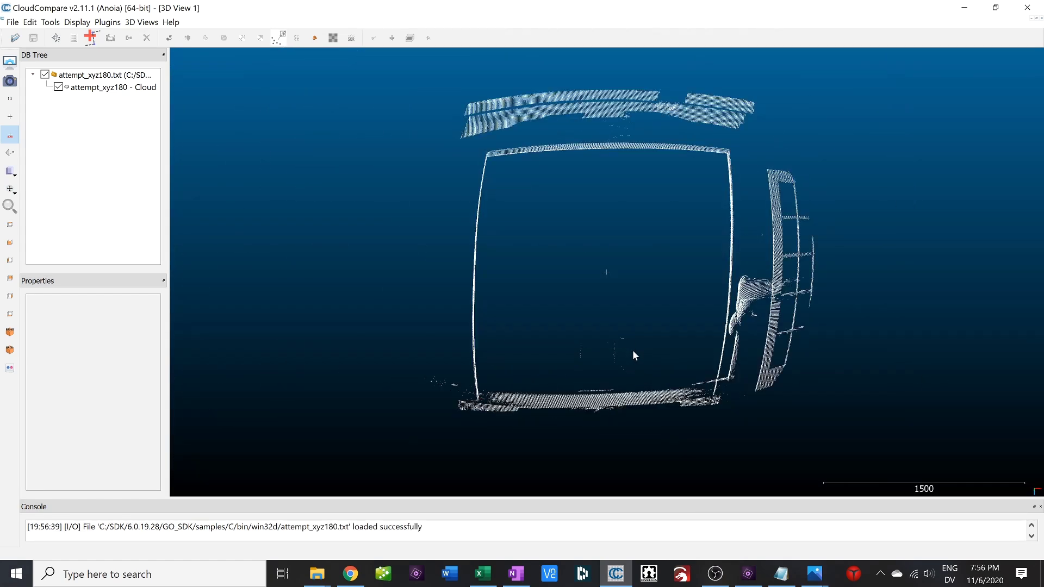
Examine the newly loaded attempt_xyz180 cloud from the front and both sides, comparing the doorway frame, floor and window
left_click_drag(634, 354, 674, 260)
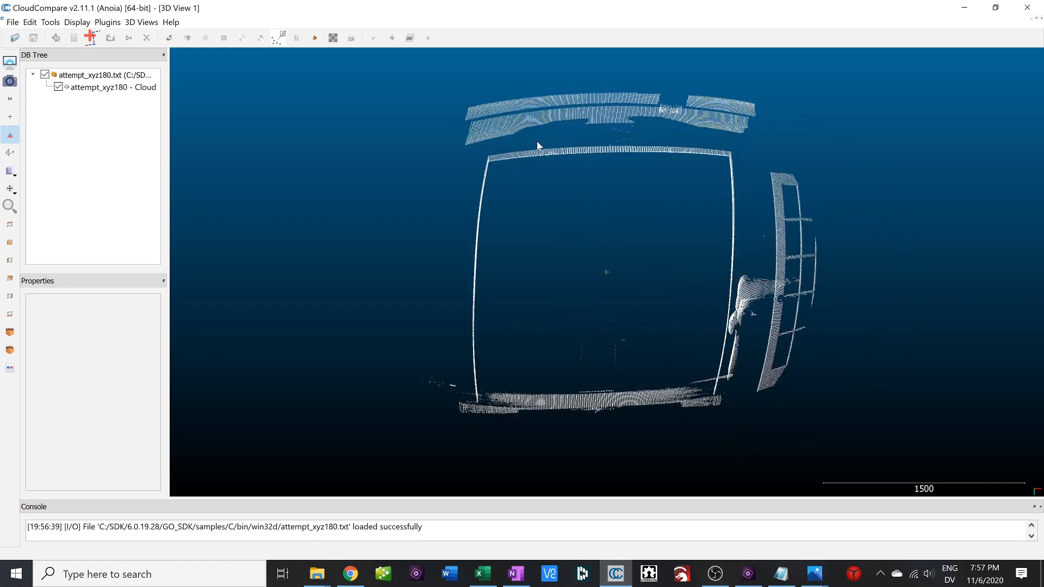
left_click_drag(641, 293, 507, 256)
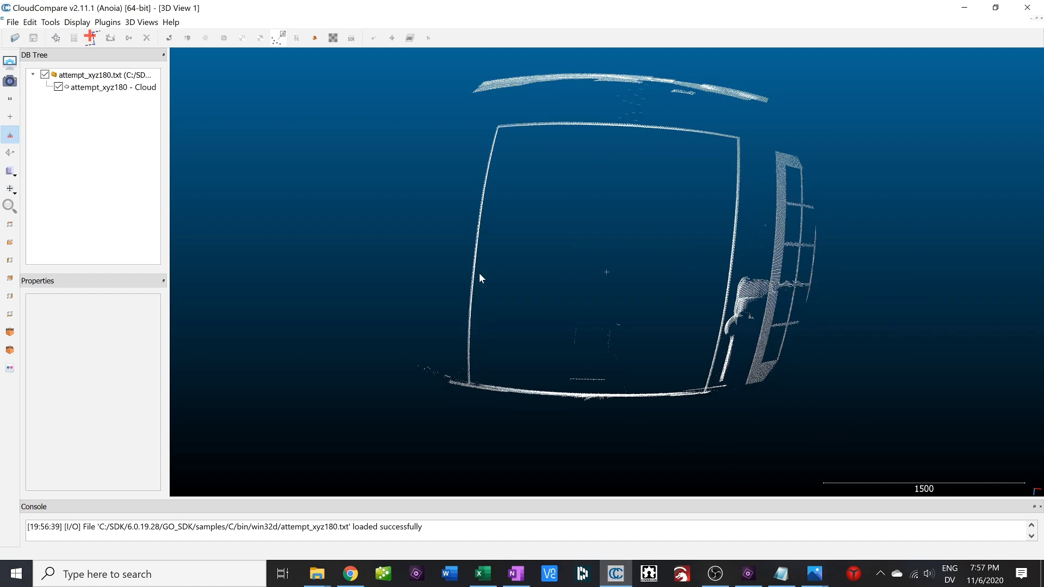
left_click_drag(514, 277, 802, 292)
left_click_drag(596, 279, 508, 311)
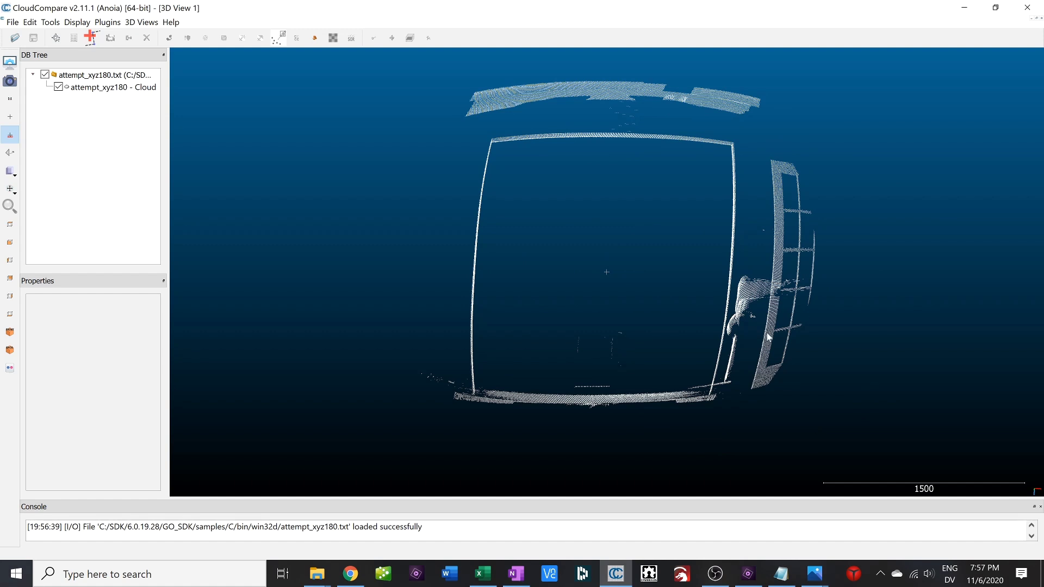
left_click_drag(687, 351, 641, 380)
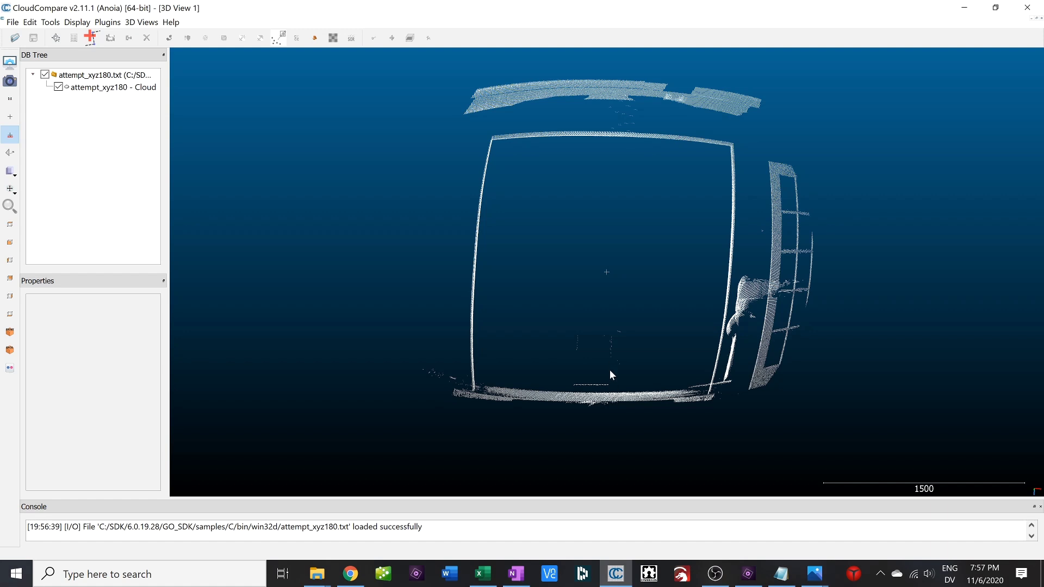
left_click_drag(551, 350, 804, 312)
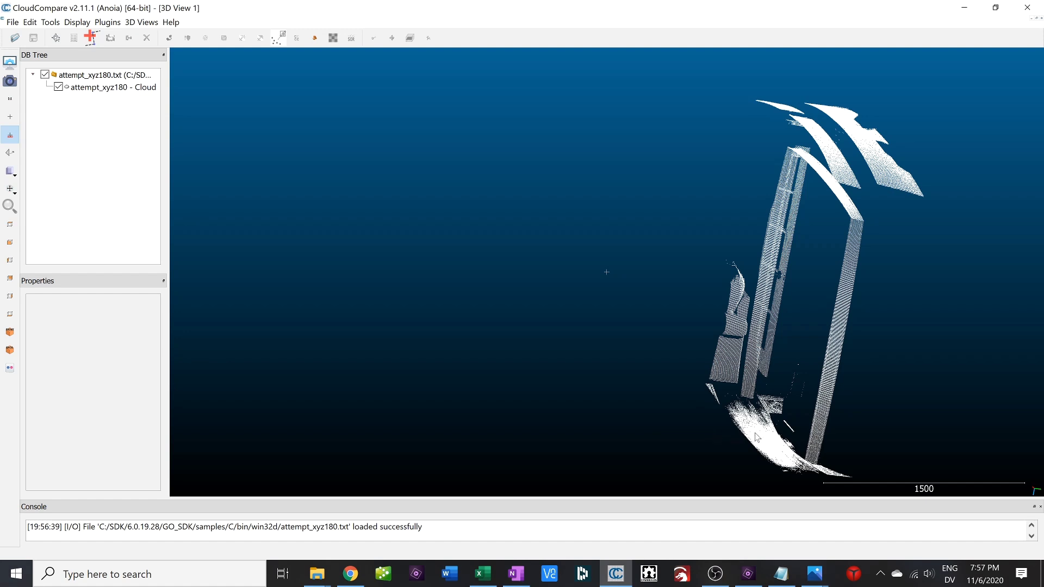
left_click_drag(789, 384, 585, 320)
left_click_drag(706, 281, 434, 251)
left_click_drag(582, 267, 543, 261)
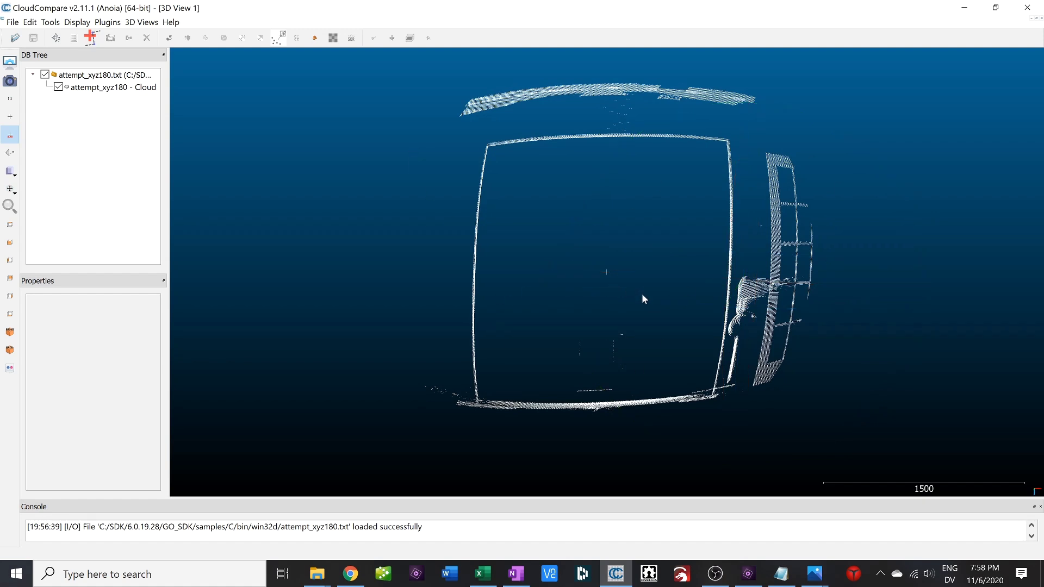
left_click_drag(625, 296, 668, 285)
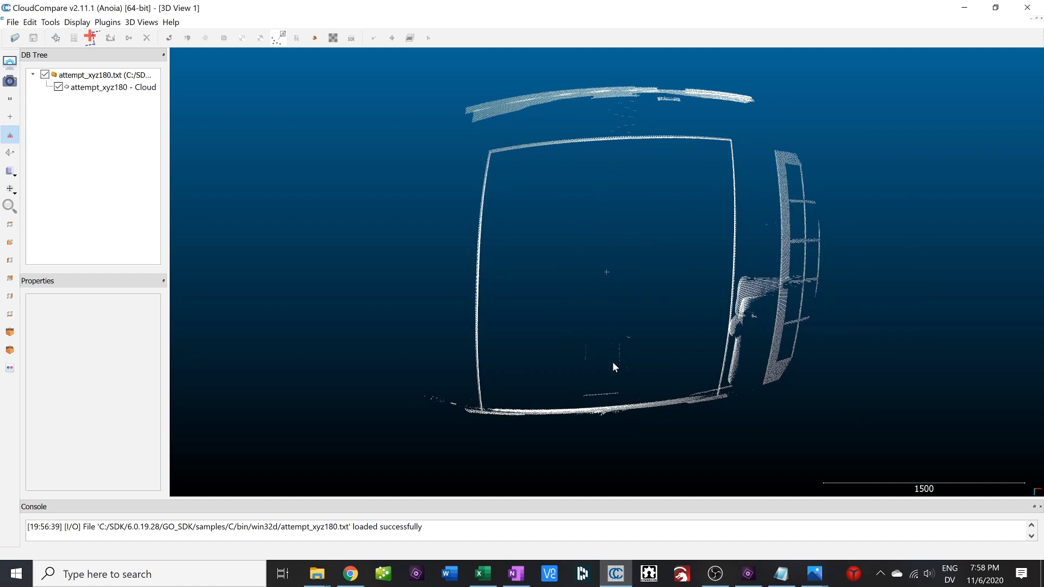
Inspect the upper edge of the doorway frame up close for curvature and alignment of the scan lines
scroll(617, 135, "up", 2)
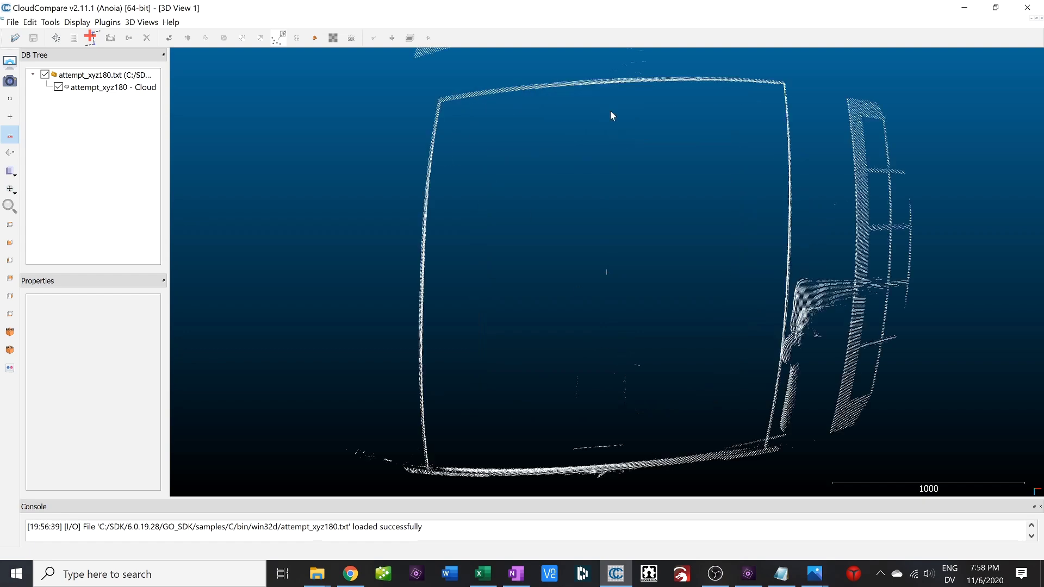
scroll(641, 133, "up", 5)
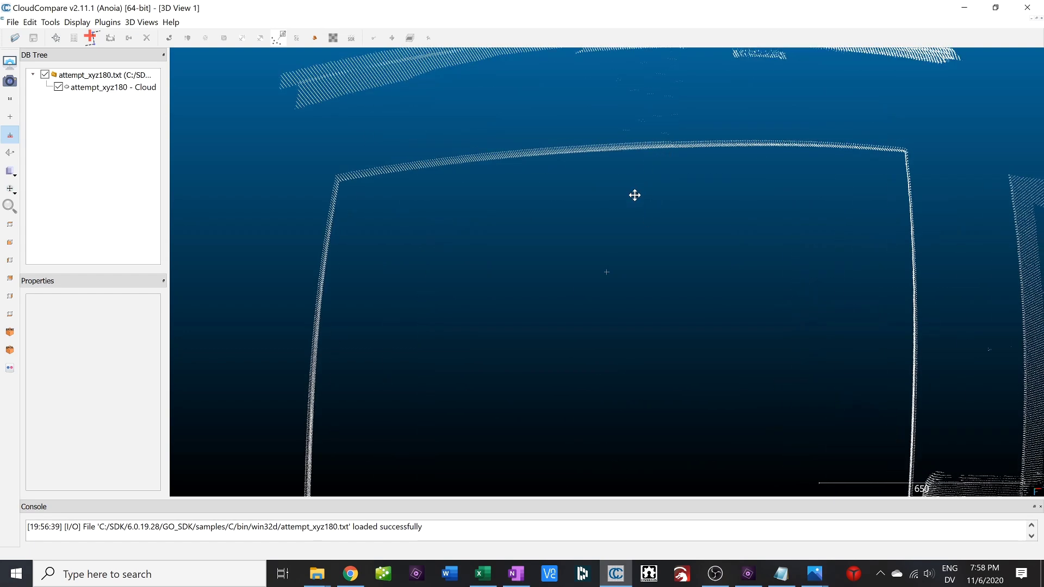
scroll(661, 143, "up", 3)
left_click_drag(641, 187, 663, 172)
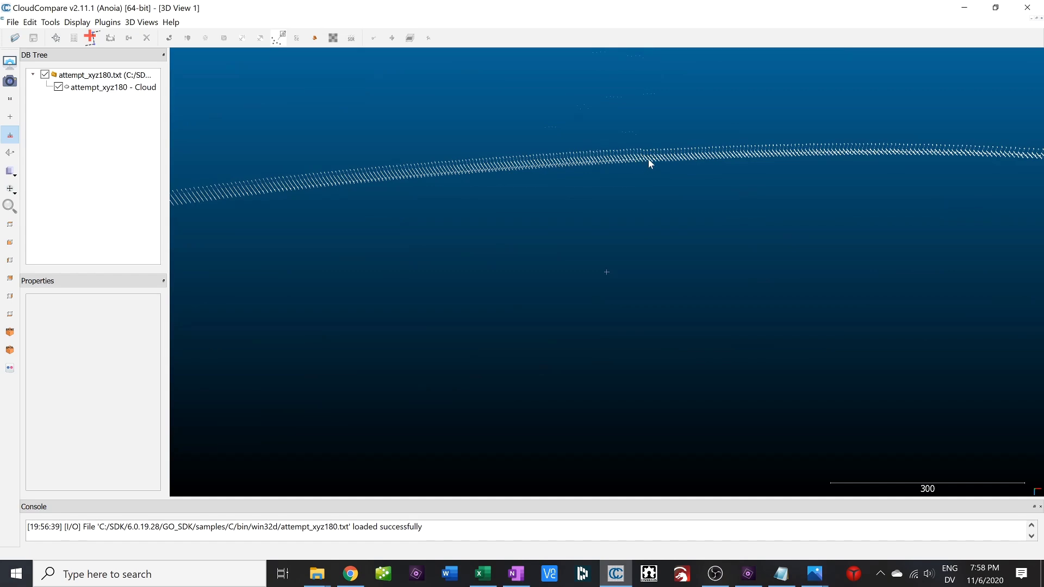
scroll(649, 162, "down", 2)
left_click_drag(619, 210, 643, 189)
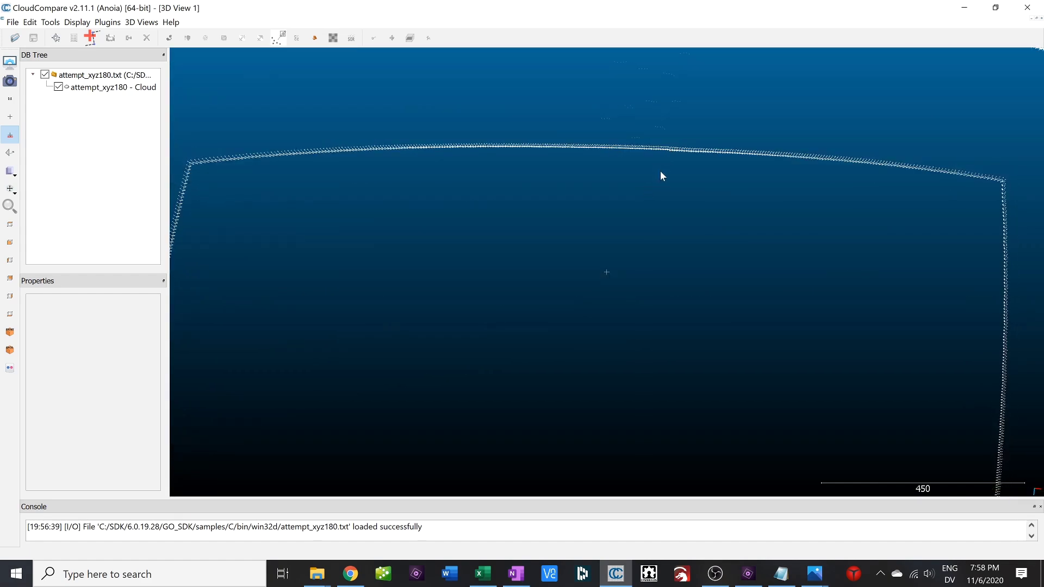
scroll(657, 206, "down", 3)
left_click_drag(656, 202, 652, 131)
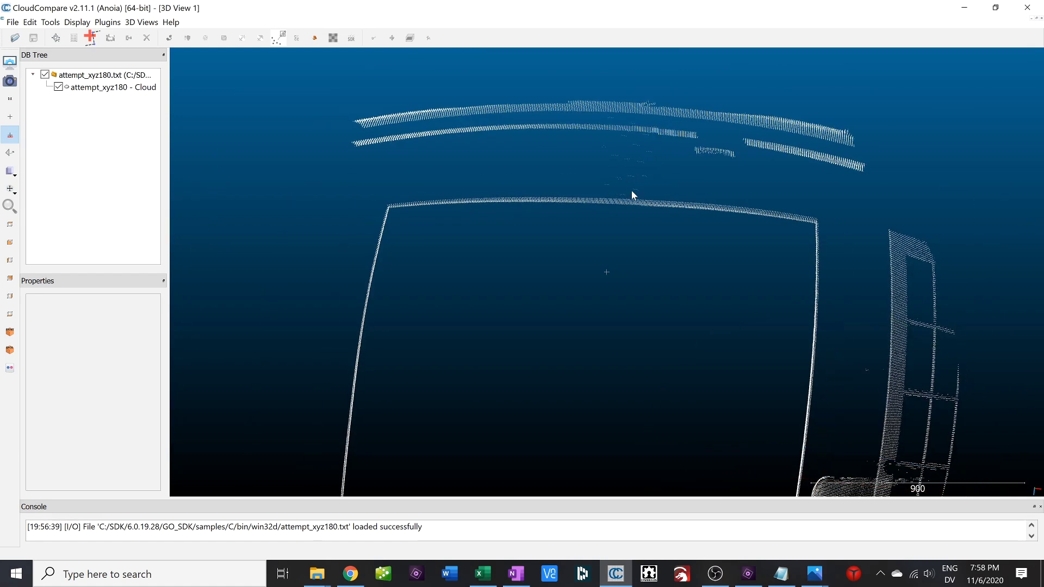
scroll(653, 215, "down", 2)
left_click_drag(651, 211, 650, 334)
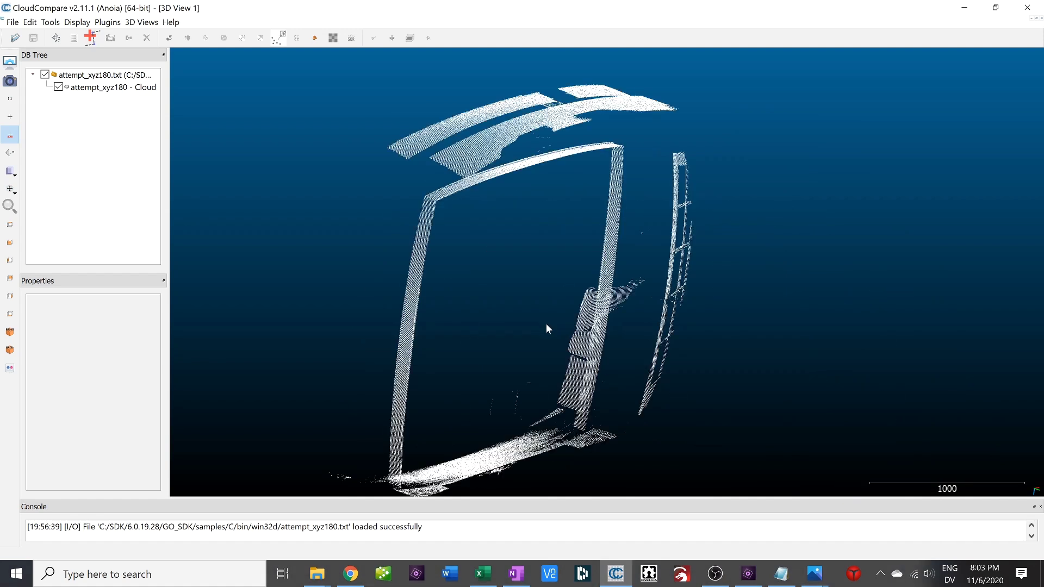
Review the whole doorway scan from oblique, opposite-side and near-frontal angles to judge the distortion of its straight edges
left_click_drag(557, 312, 568, 272)
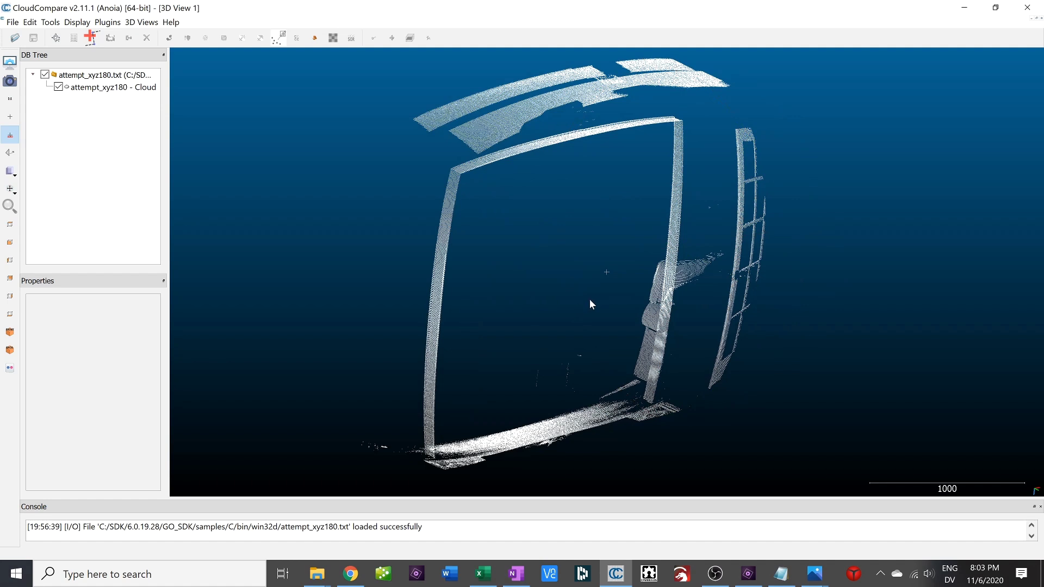
left_click_drag(610, 307, 587, 317)
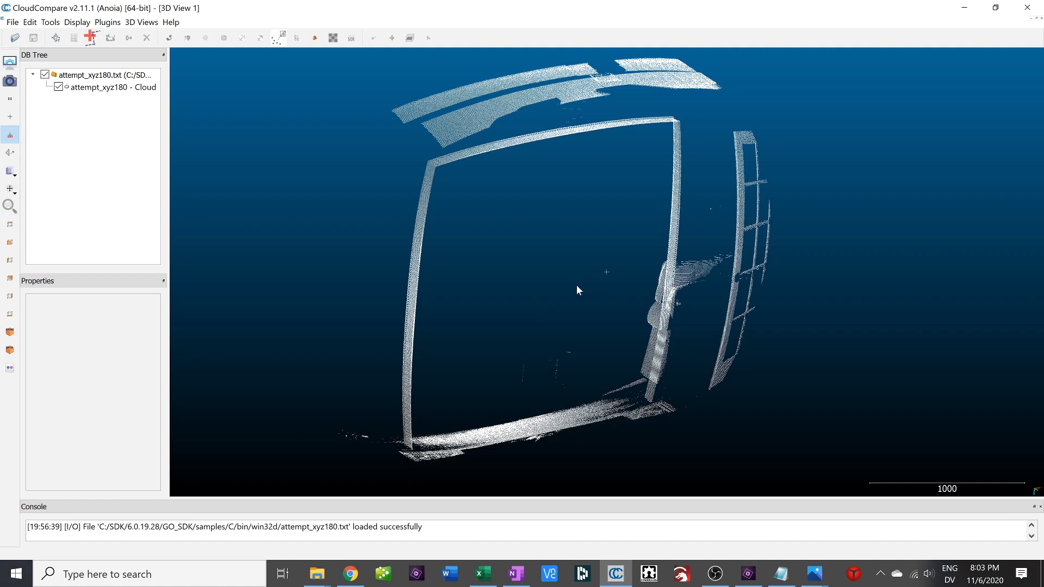
left_click_drag(614, 271, 599, 296)
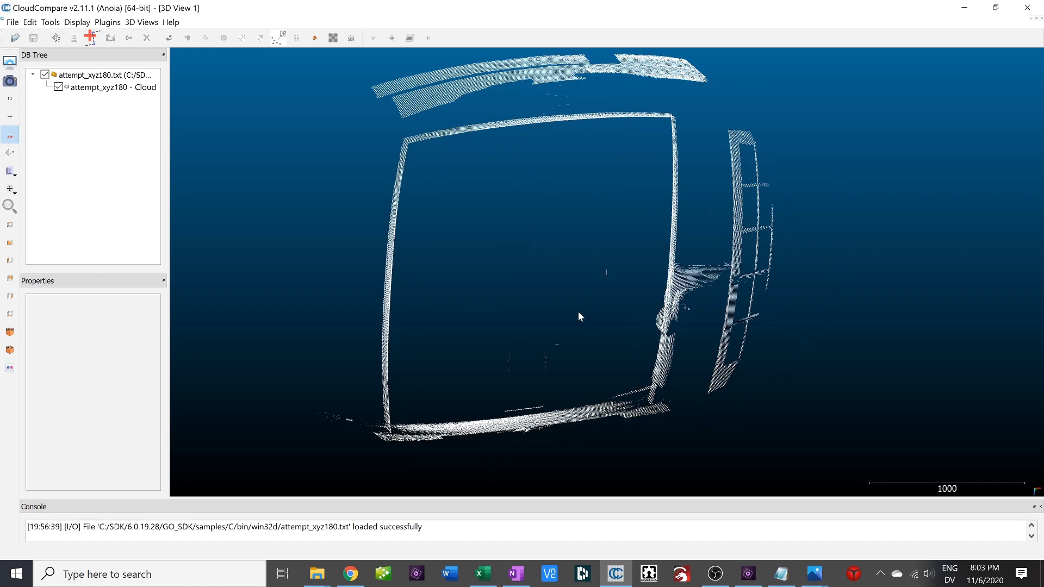
left_click_drag(574, 281, 630, 293)
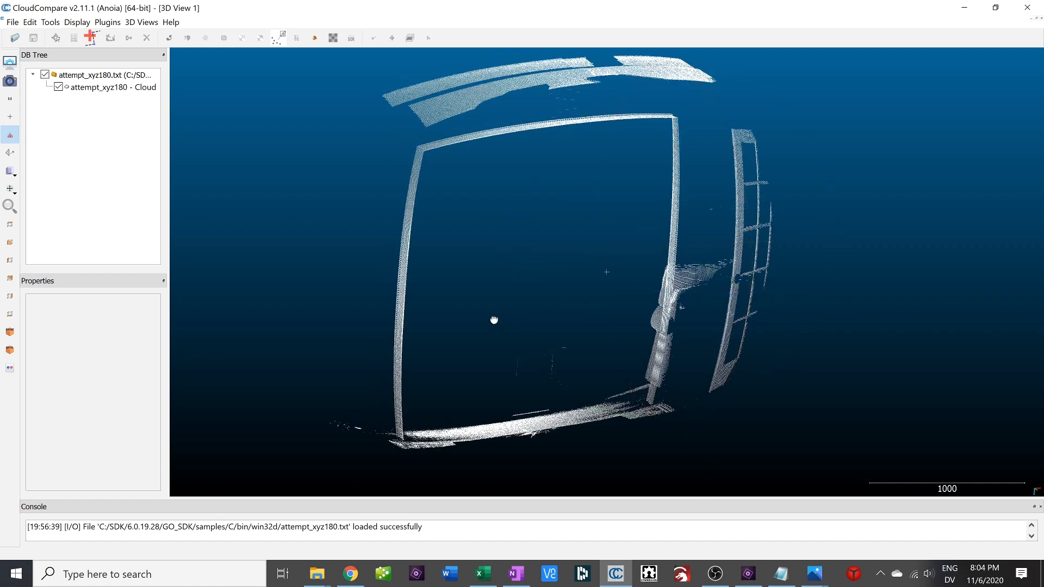
left_click_drag(542, 324, 608, 312)
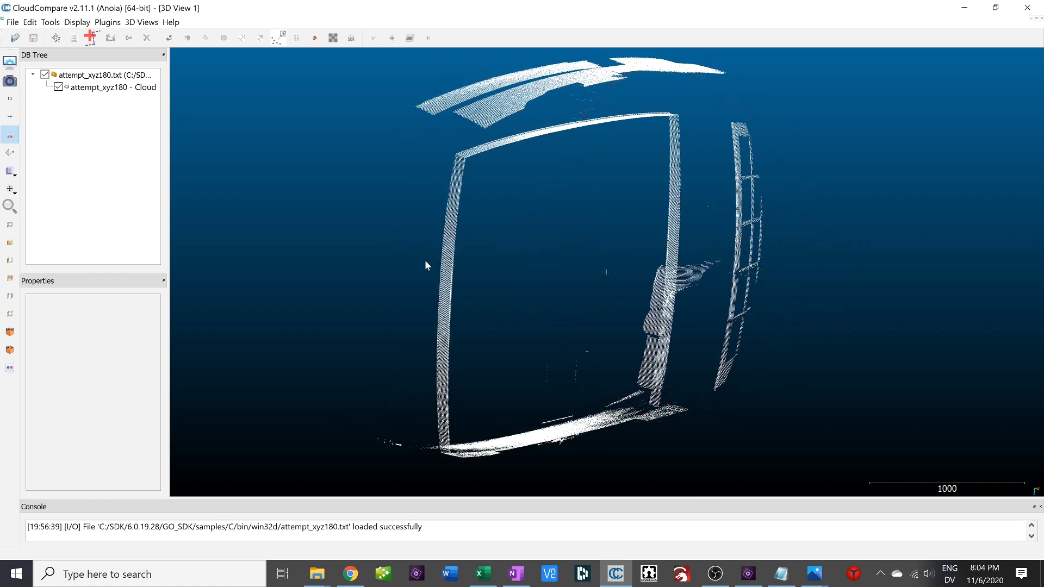
left_click_drag(426, 263, 714, 305)
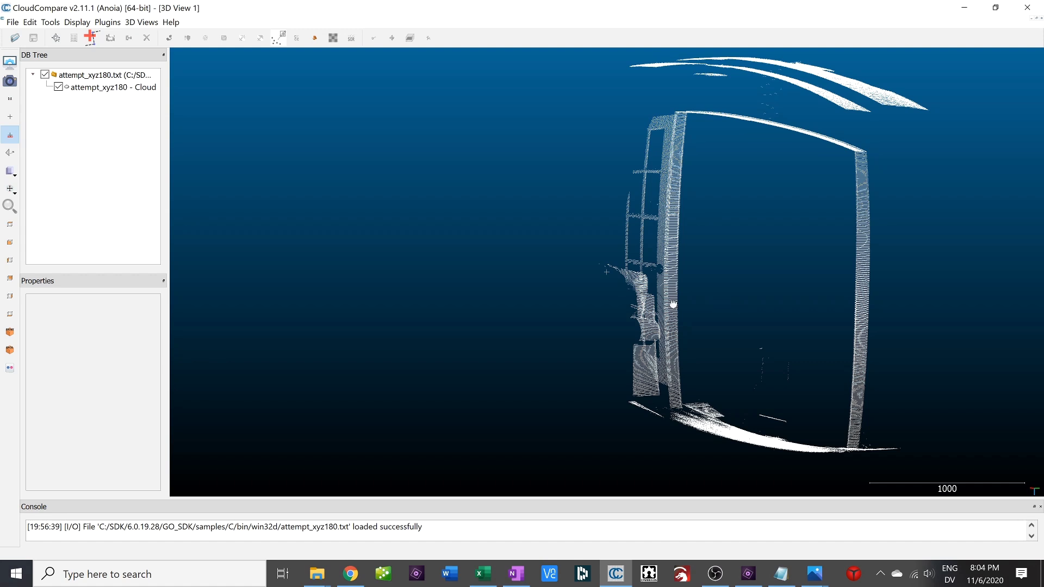
left_click_drag(670, 305, 443, 243)
left_click_drag(552, 226, 445, 204)
left_click_drag(444, 203, 436, 208)
left_click_drag(772, 296, 630, 298)
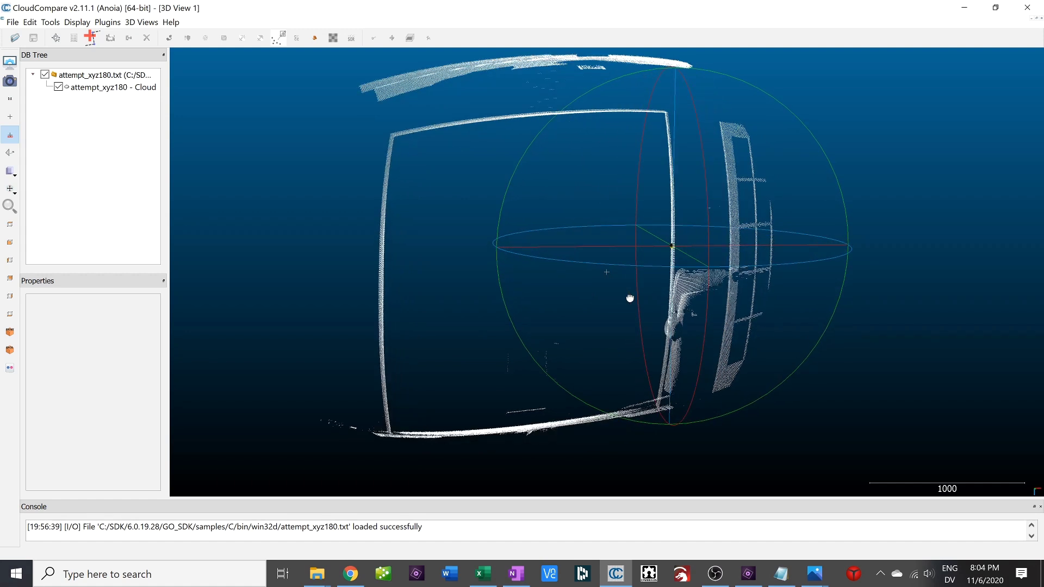
left_click_drag(629, 298, 628, 301)
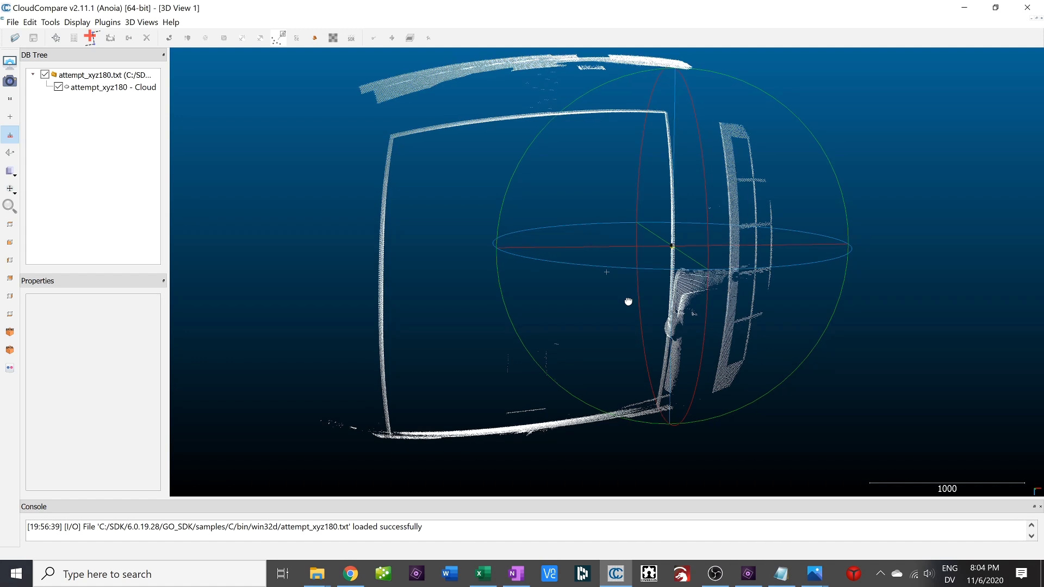
left_click_drag(628, 301, 628, 304)
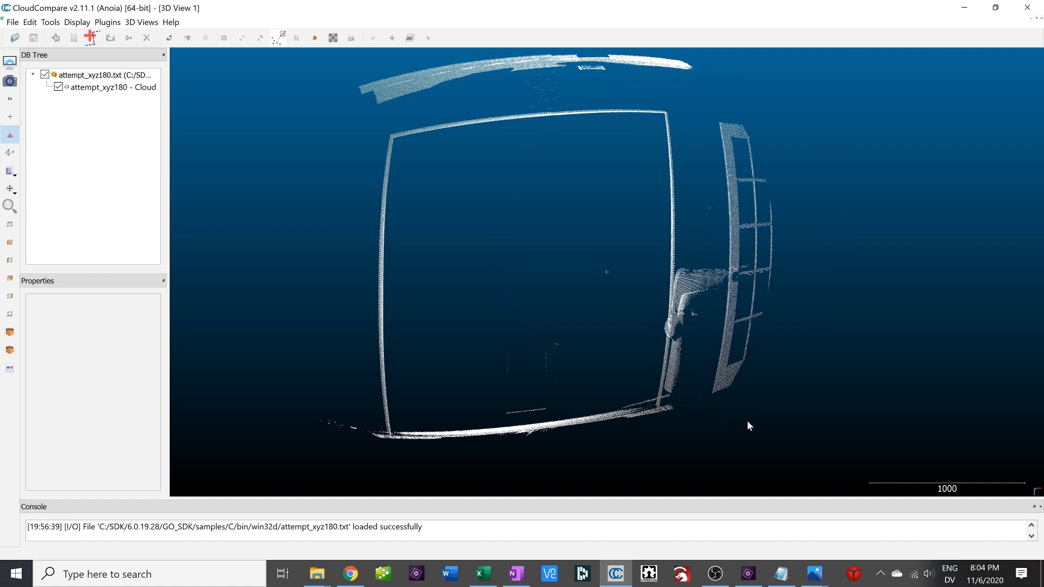